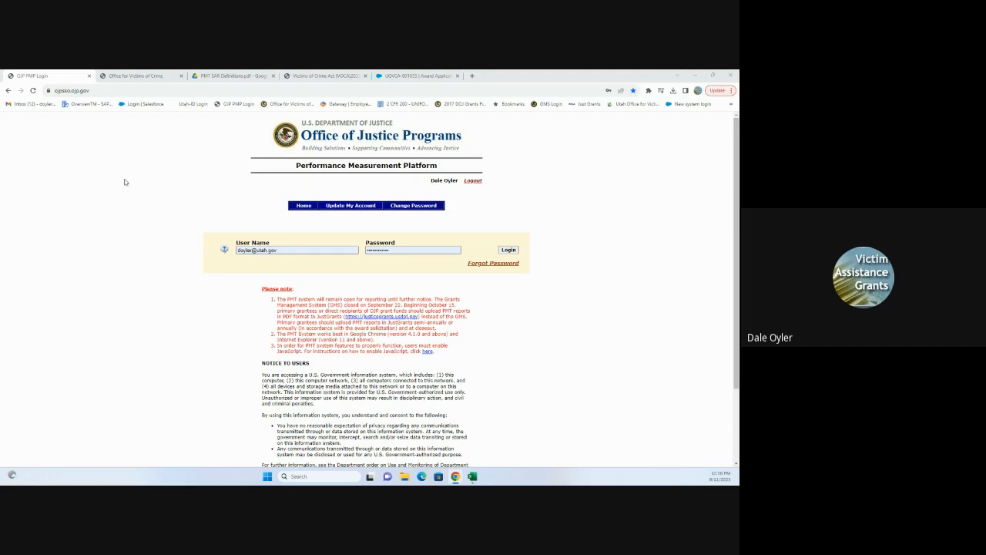
# Open in-progress subaward 18V153 for data entry from the subaward list in the OVC Performance Measurement Tool
pyautogui.click(138, 75)
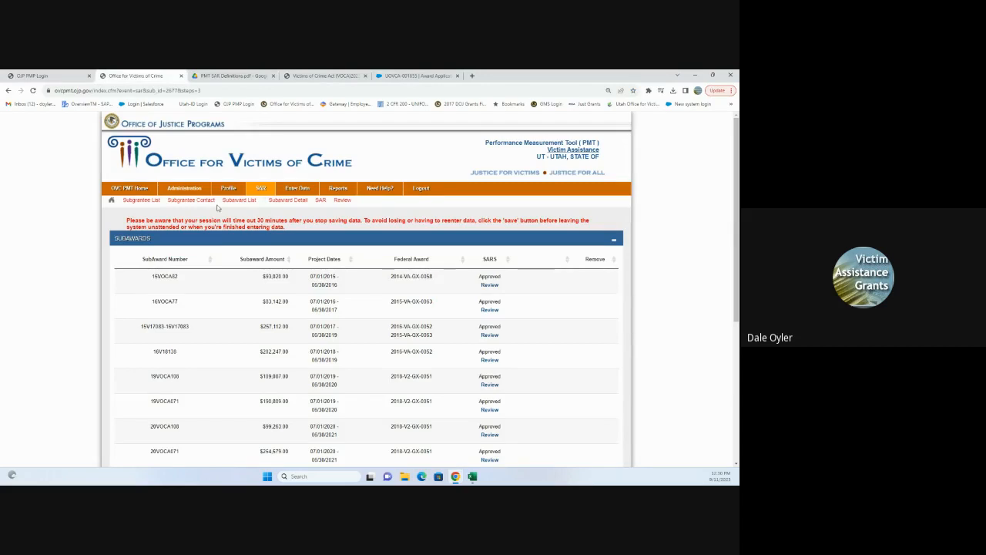
pyautogui.moveTo(260, 189)
pyautogui.scroll(-1, 214, 353)
pyautogui.scroll(-3, 214, 354)
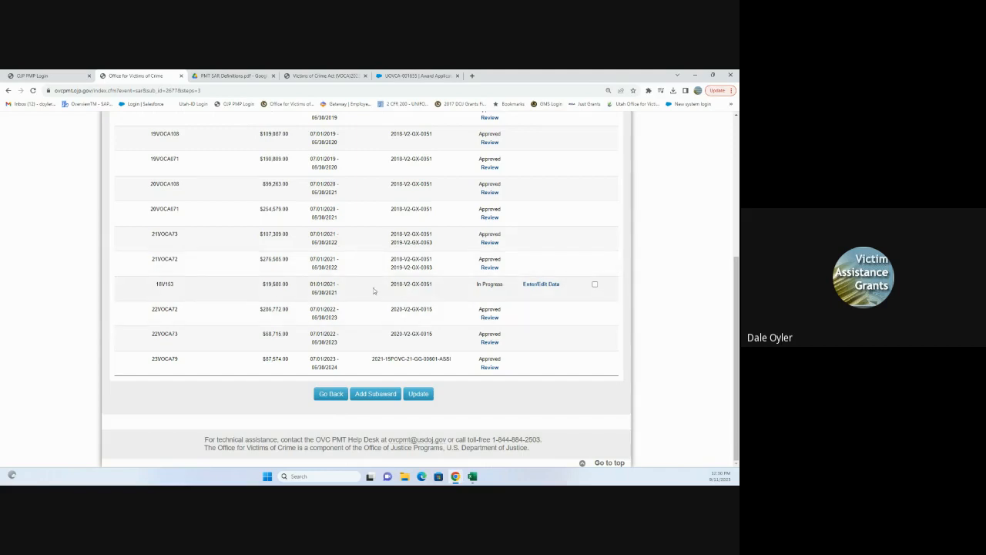
pyautogui.click(536, 285)
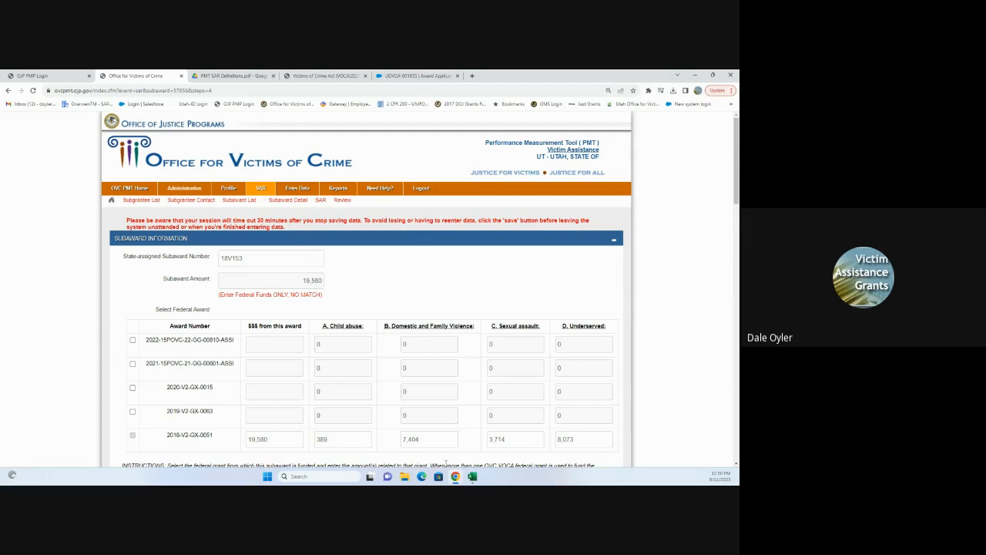
# Consult the VOCA Required Information worksheet in Excel and review the subaward's priority and underserved amounts in the Performance Measurement Tool
pyautogui.click(472, 479)
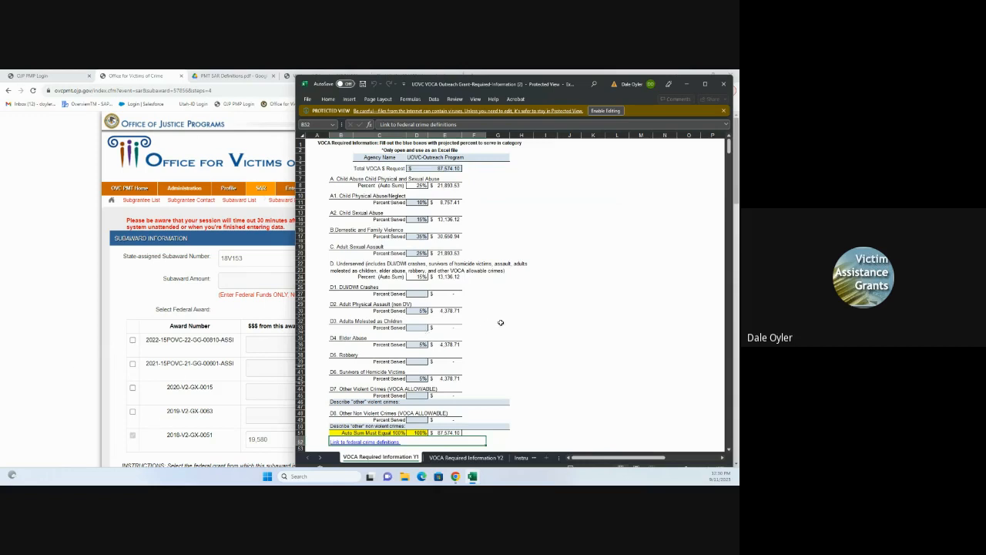
pyautogui.click(88, 308)
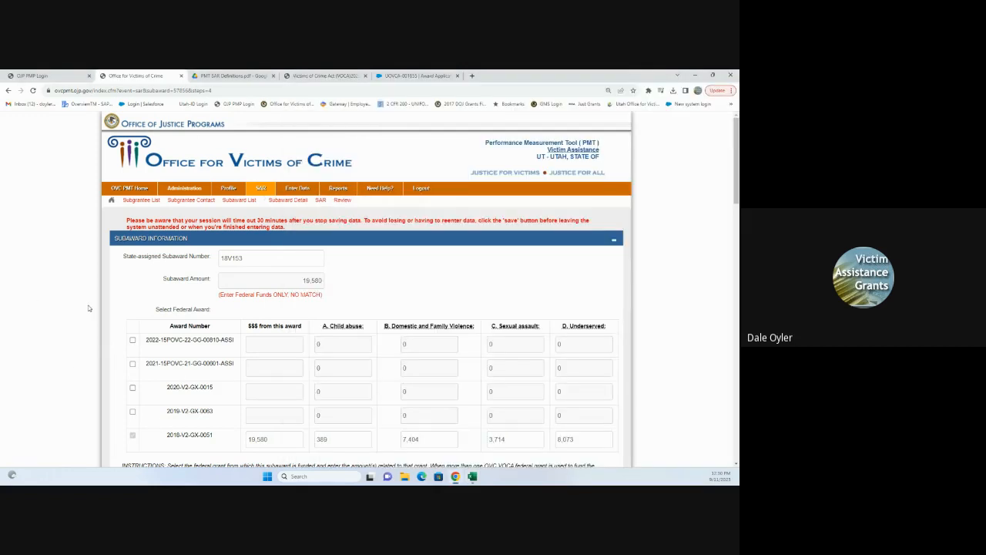
pyautogui.scroll(-10, 88, 309)
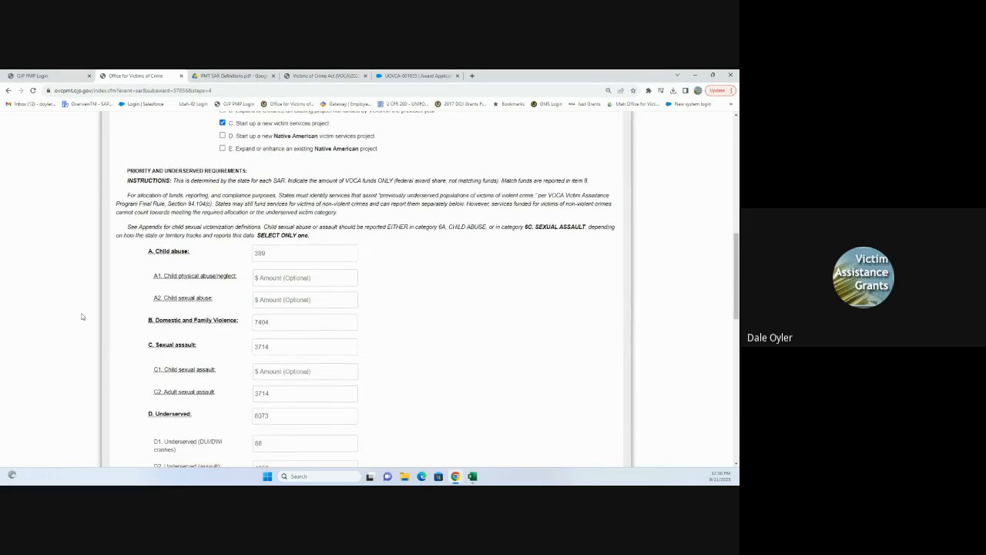
pyautogui.scroll(-3, 81, 316)
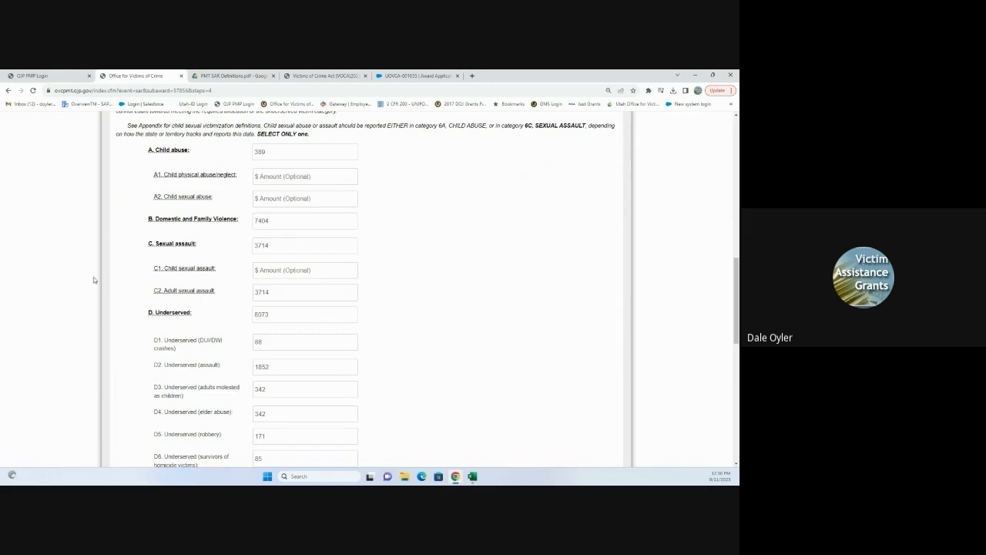
pyautogui.scroll(-4, 85, 314)
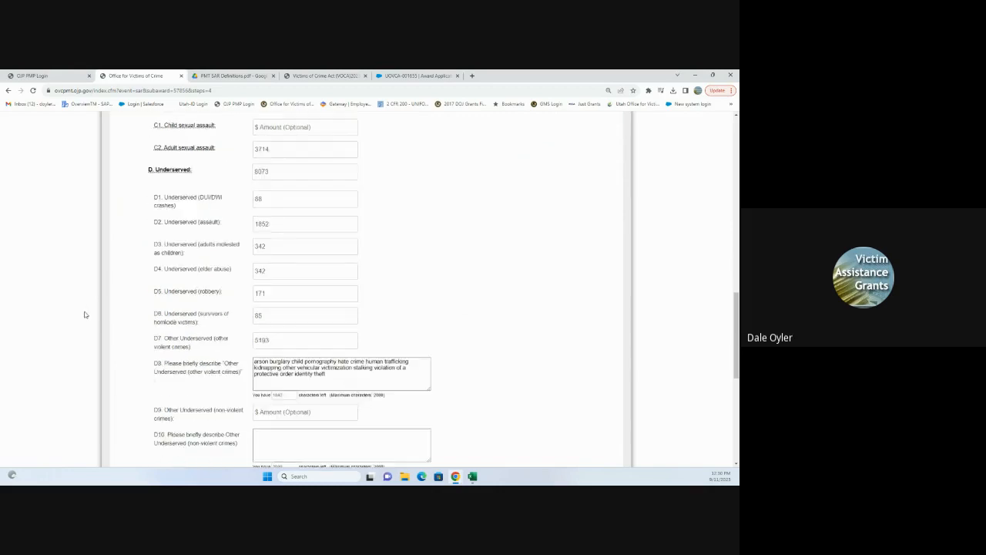
pyautogui.scroll(-1, 85, 315)
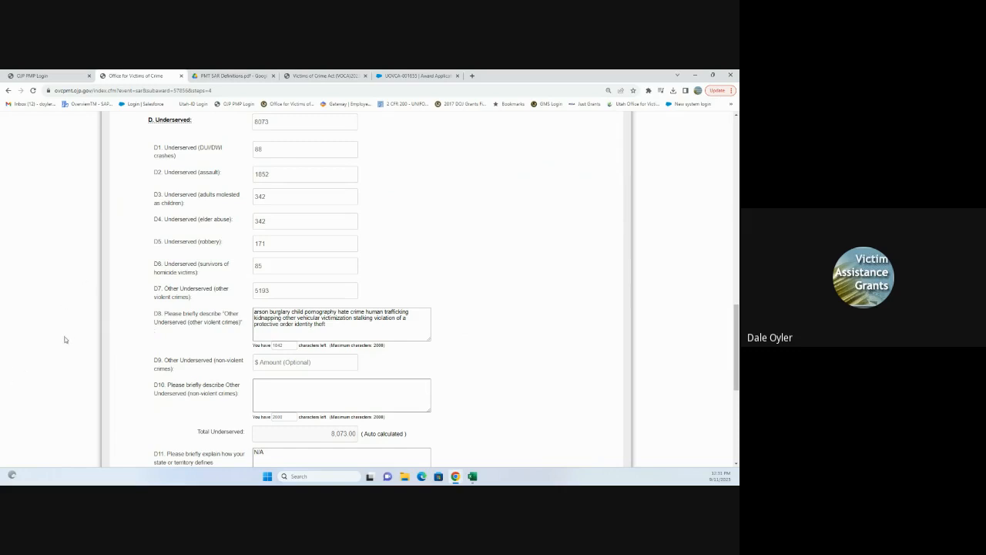
pyautogui.scroll(-6, 68, 343)
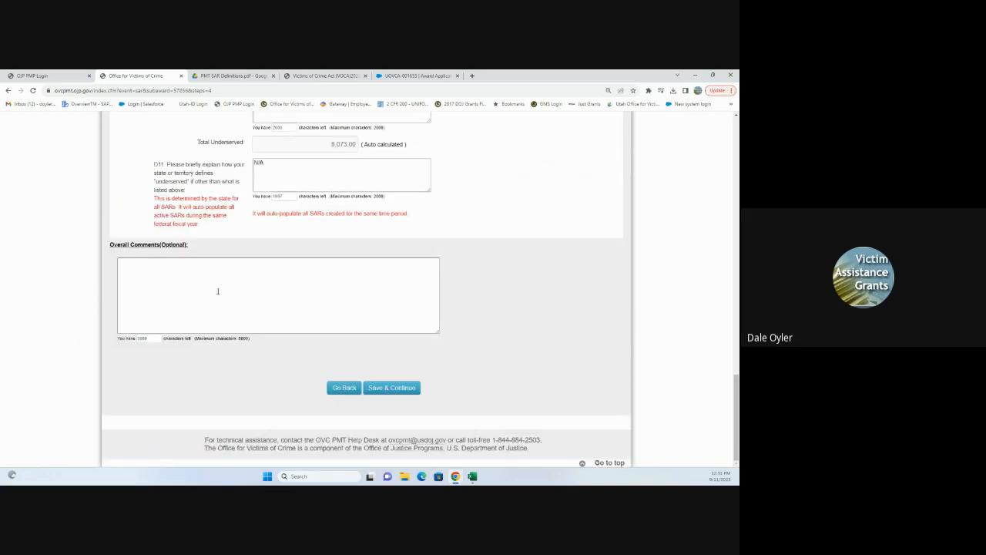
# Recheck subaward 18V153's project dates, purpose and category amounts, and save the subaward information to continue to SAR Part 2
pyautogui.scroll(1, 96, 289)
pyautogui.scroll(10, 96, 289)
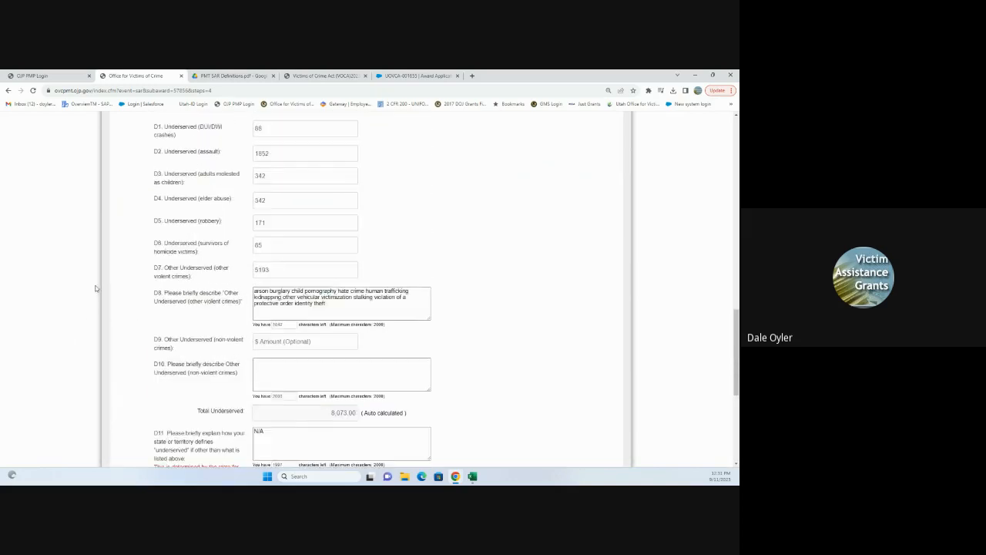
pyautogui.scroll(4, 95, 288)
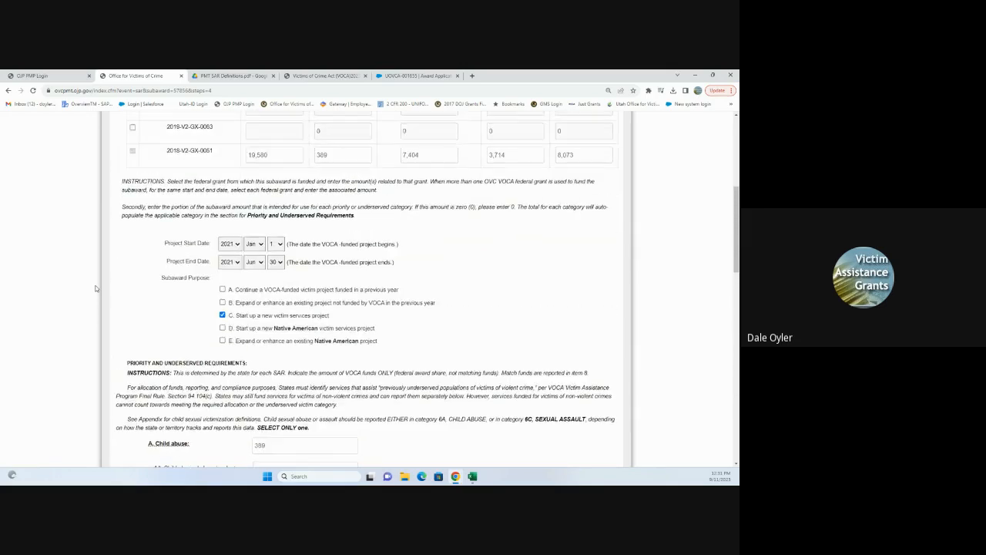
pyautogui.scroll(-12, 96, 288)
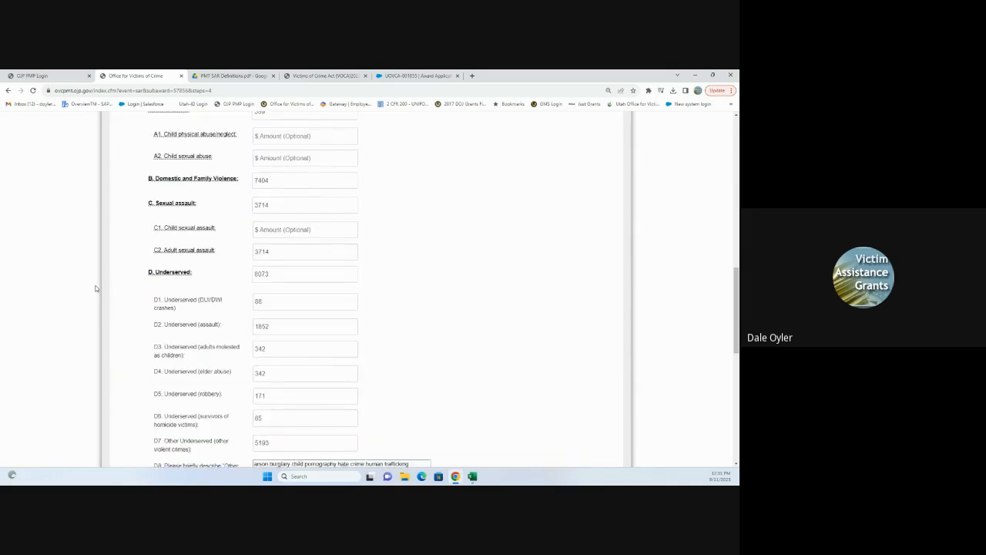
pyautogui.scroll(-1, 96, 289)
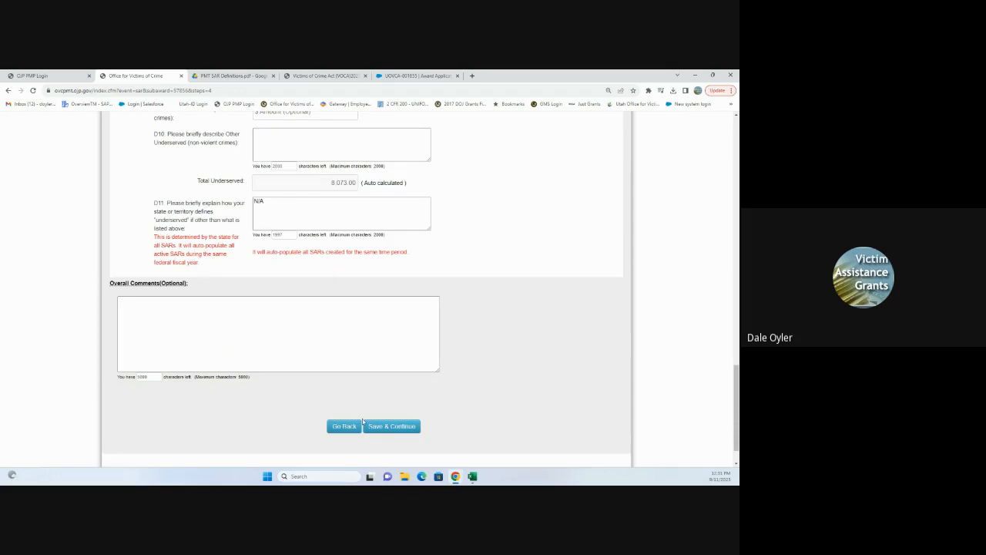
pyautogui.click(391, 426)
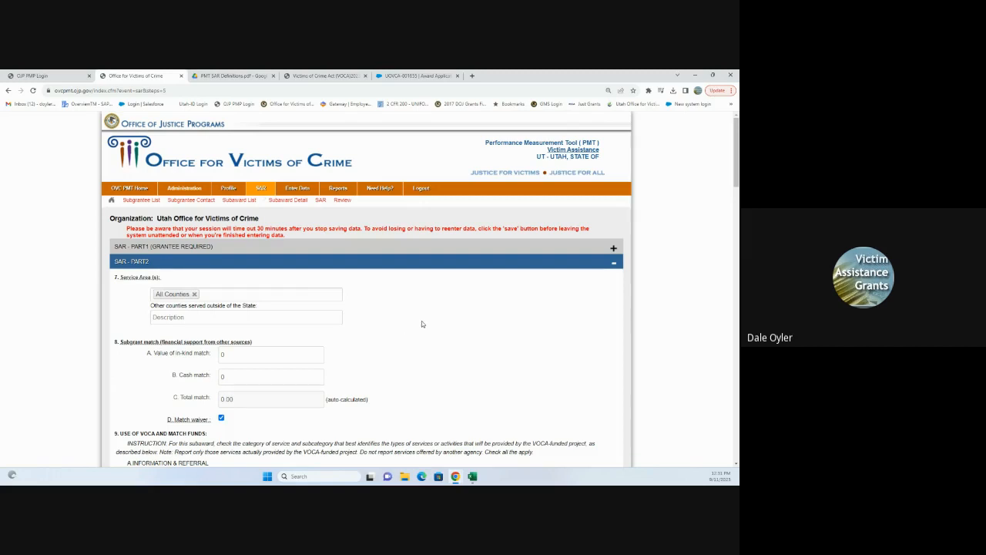
# Examine the service area, subgrant match, use of VOCA and match funds, and types of victimizations in SAR Part 2
pyautogui.scroll(-2, 422, 321)
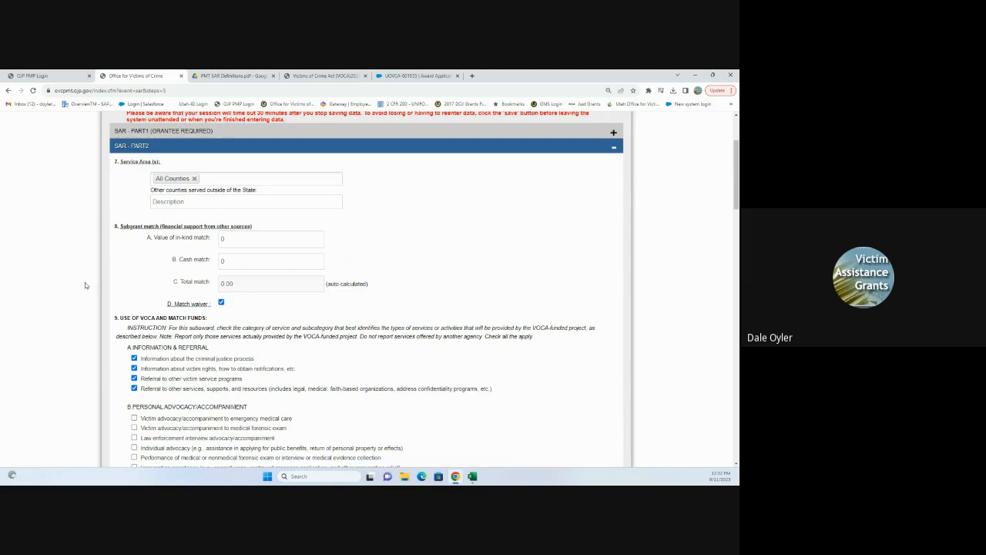
pyautogui.scroll(-3, 86, 285)
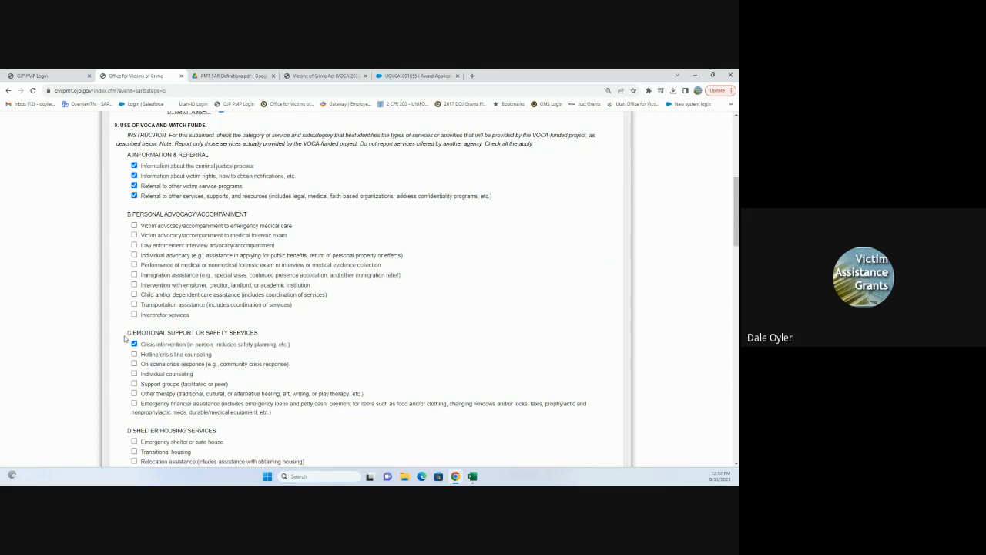
pyautogui.scroll(-2, 108, 337)
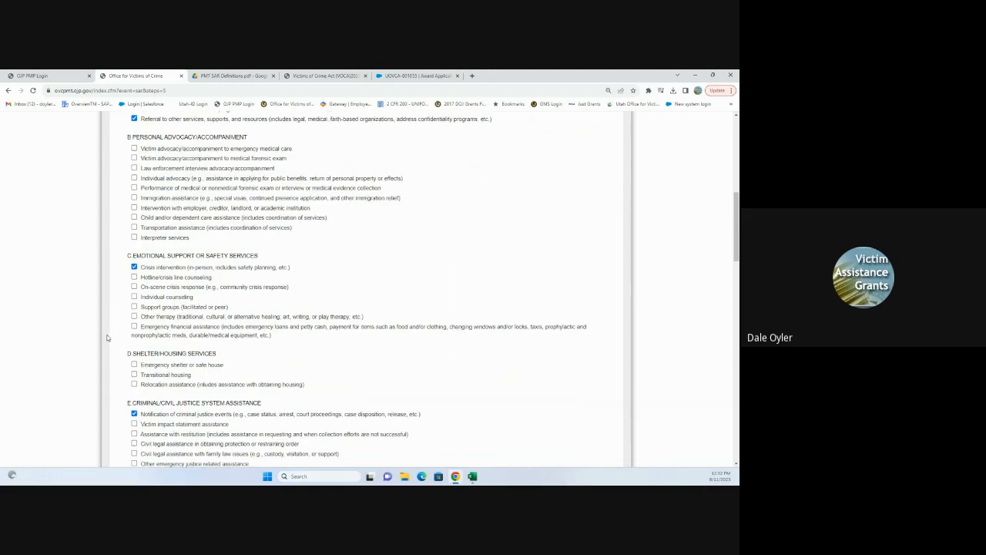
pyautogui.scroll(-2, 106, 334)
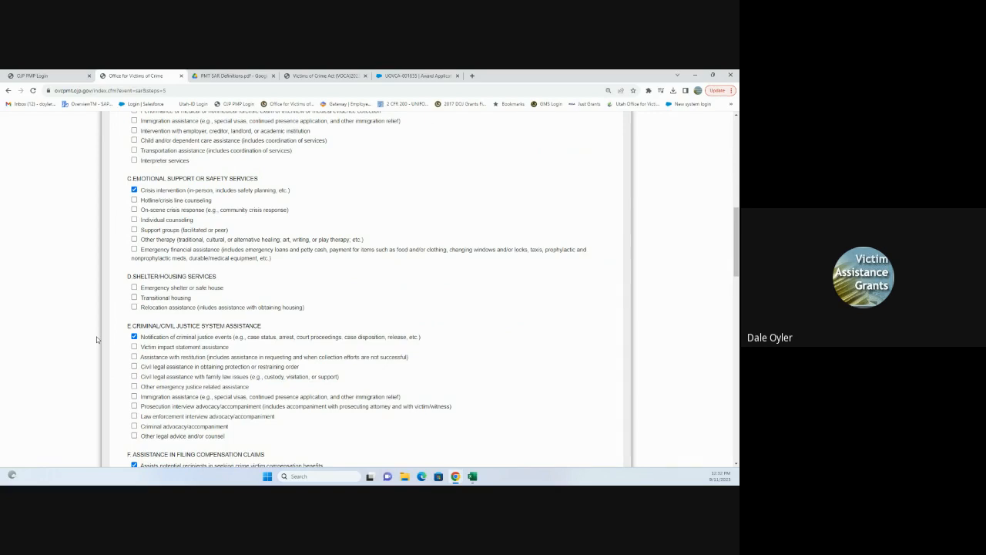
pyautogui.scroll(-4, 96, 339)
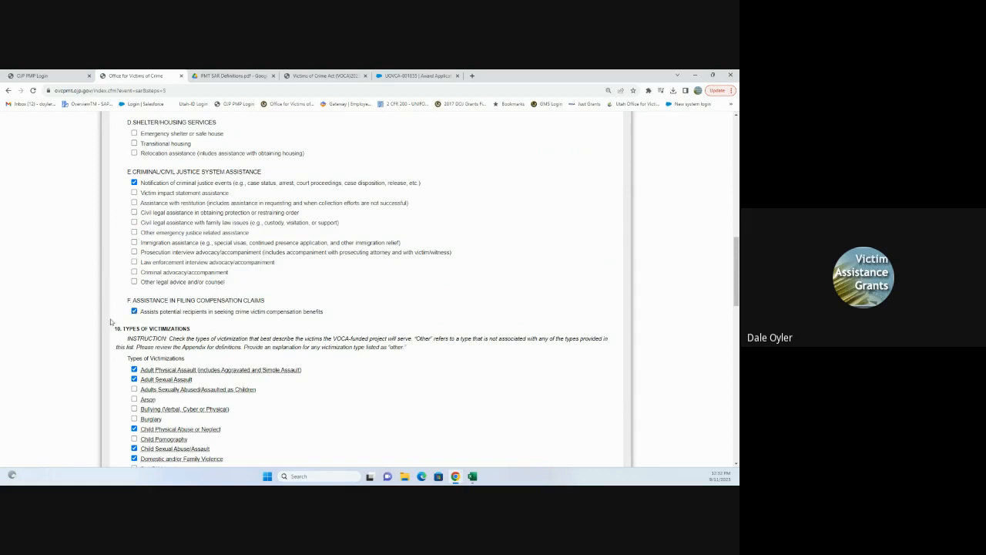
pyautogui.scroll(-4, 94, 318)
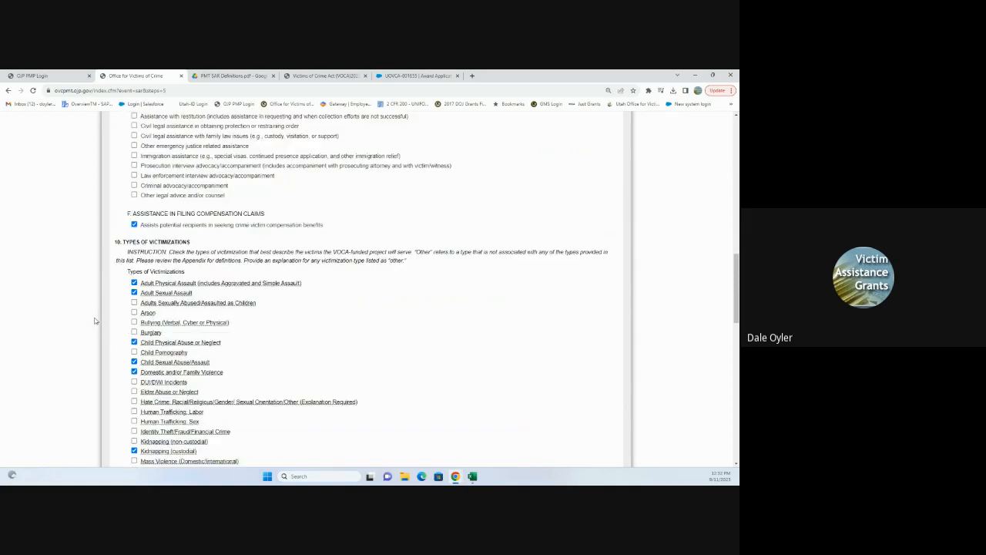
pyautogui.scroll(-1, 76, 304)
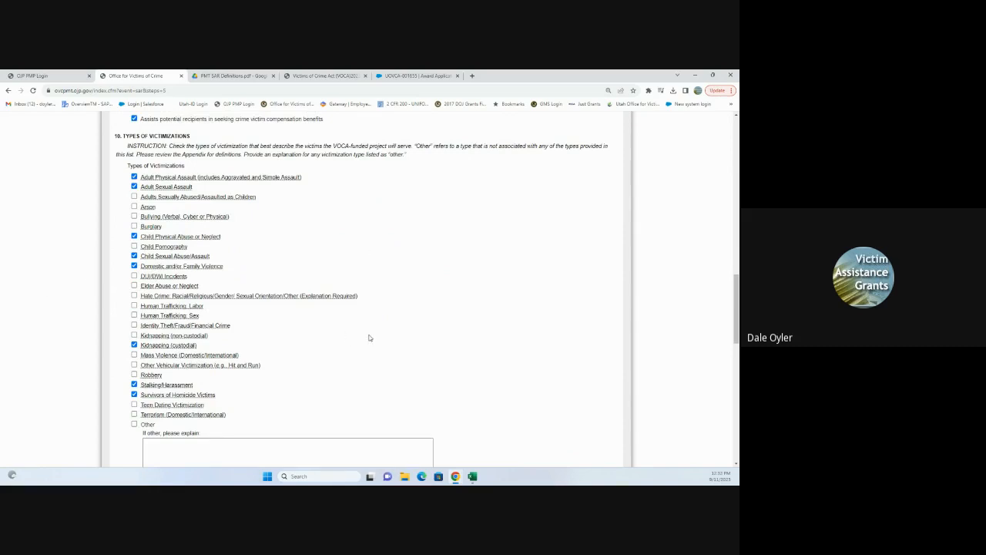
# Consult the crime category percentages in the Excel worksheet and the PMT SAR Definitions PDF for the victimization types
pyautogui.click(472, 476)
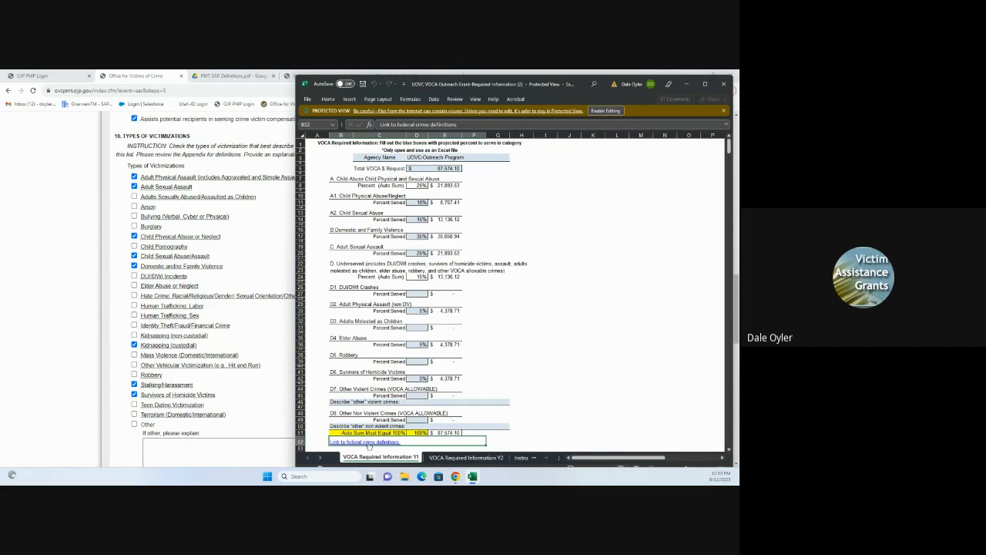
pyautogui.click(687, 85)
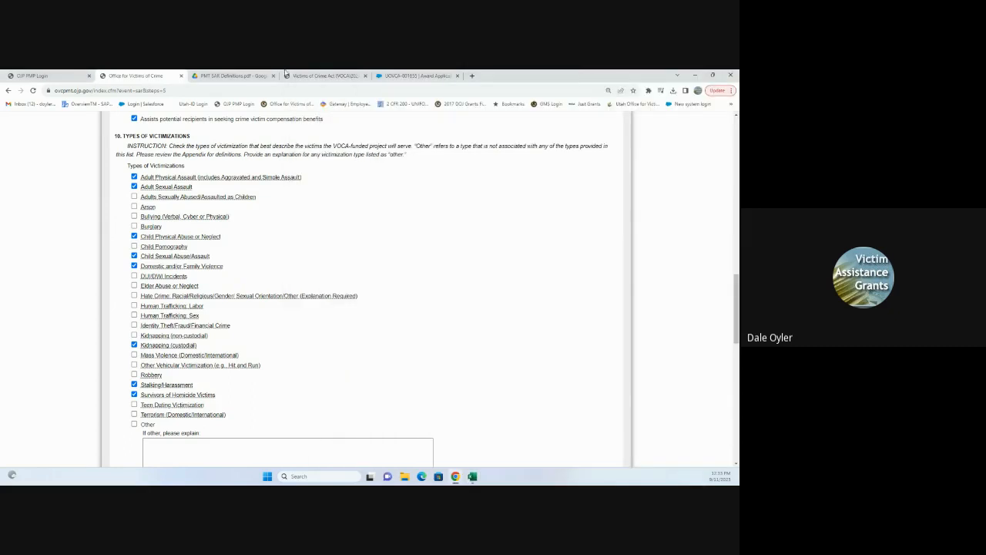
pyautogui.click(218, 76)
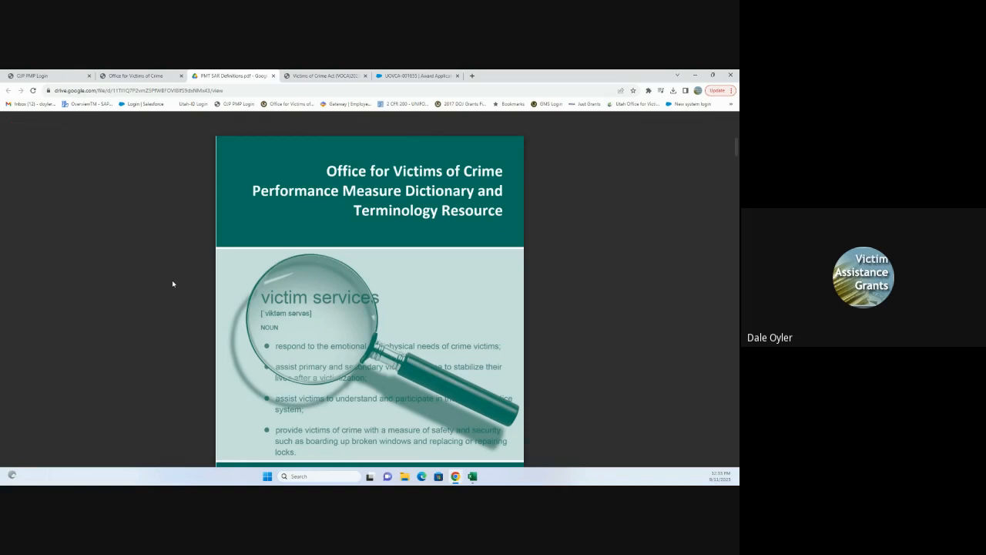
pyautogui.click(154, 74)
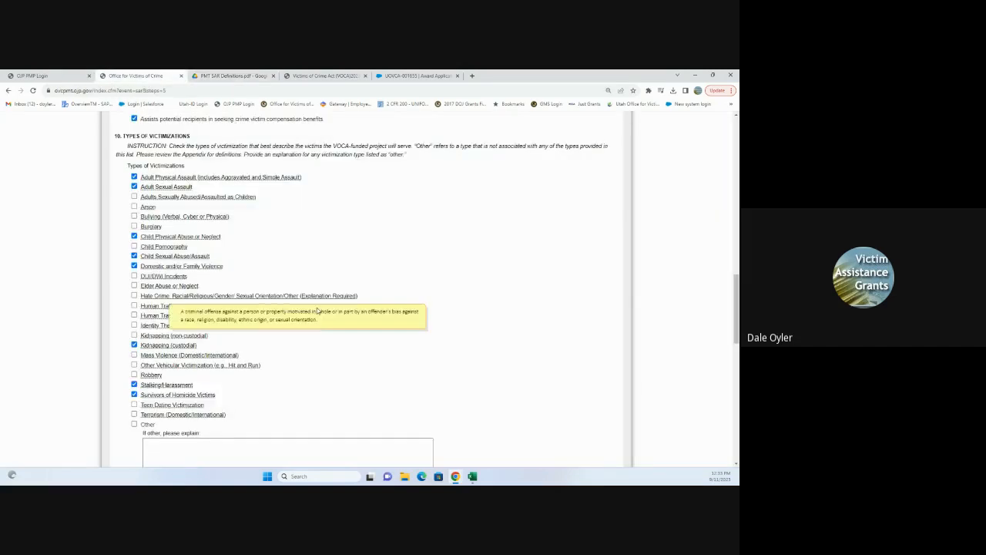
# Examine the Budget and Staffing section and consult the Additional Sources table in the Victims of Crime Act application PDF
pyautogui.scroll(-2, 34, 291)
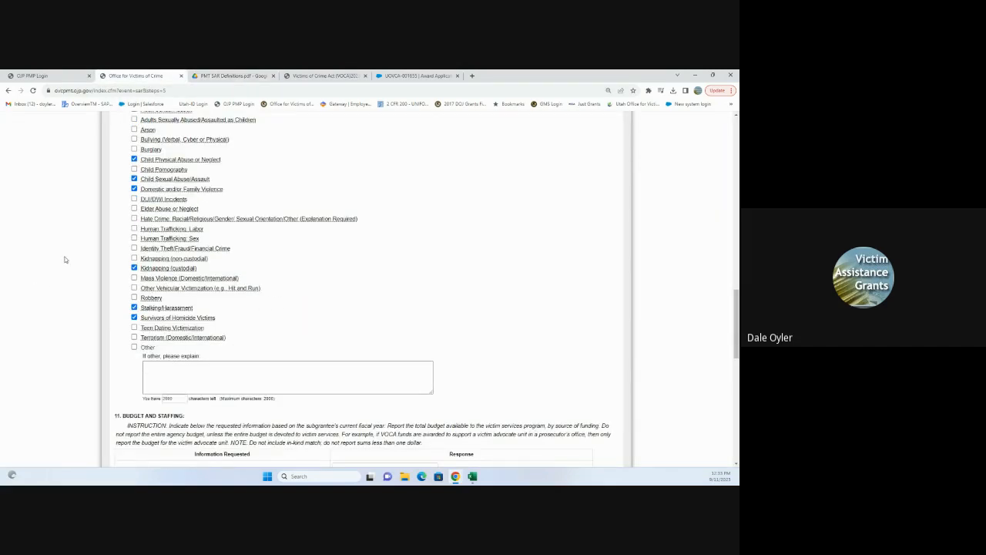
pyautogui.scroll(-6, 65, 260)
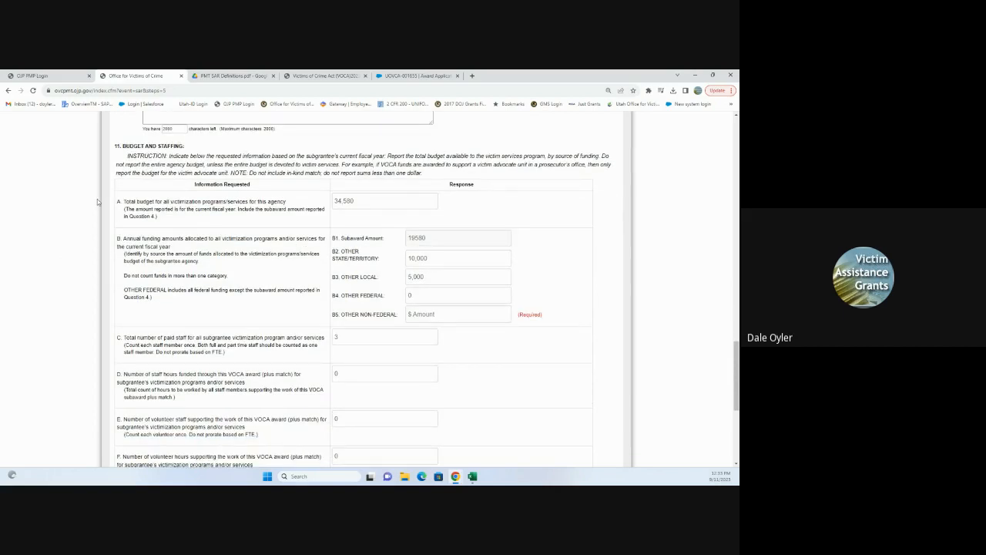
pyautogui.scroll(4, 97, 199)
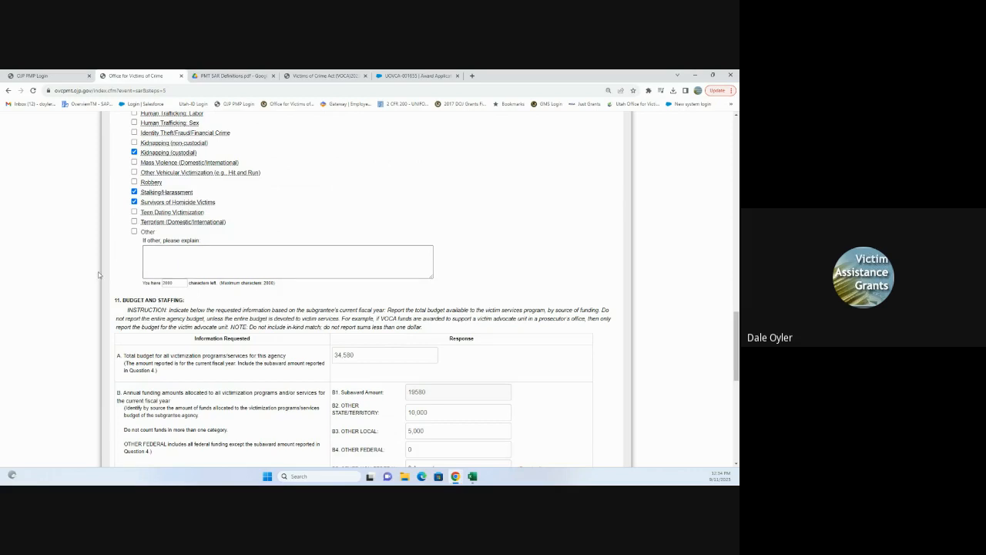
pyautogui.scroll(-5, 83, 290)
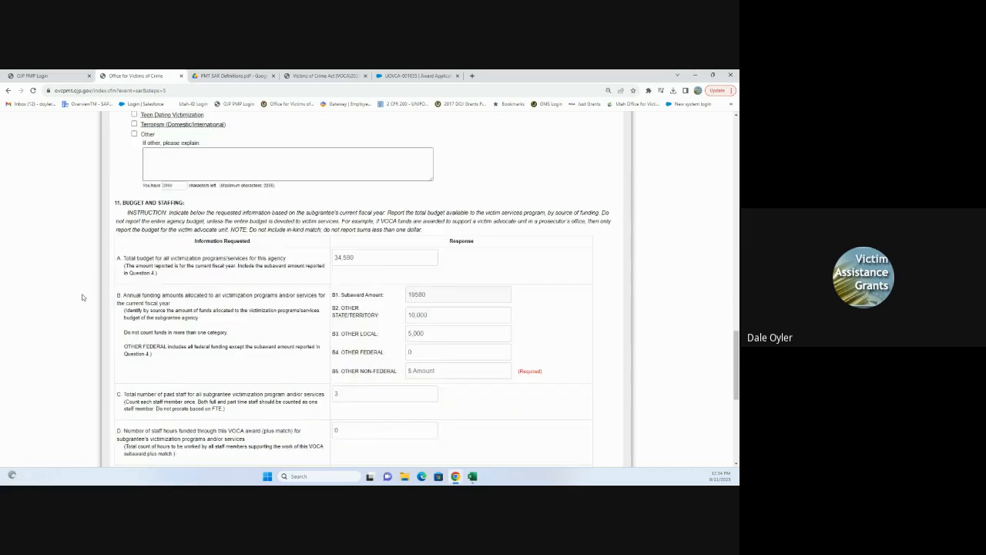
pyautogui.scroll(1, 85, 298)
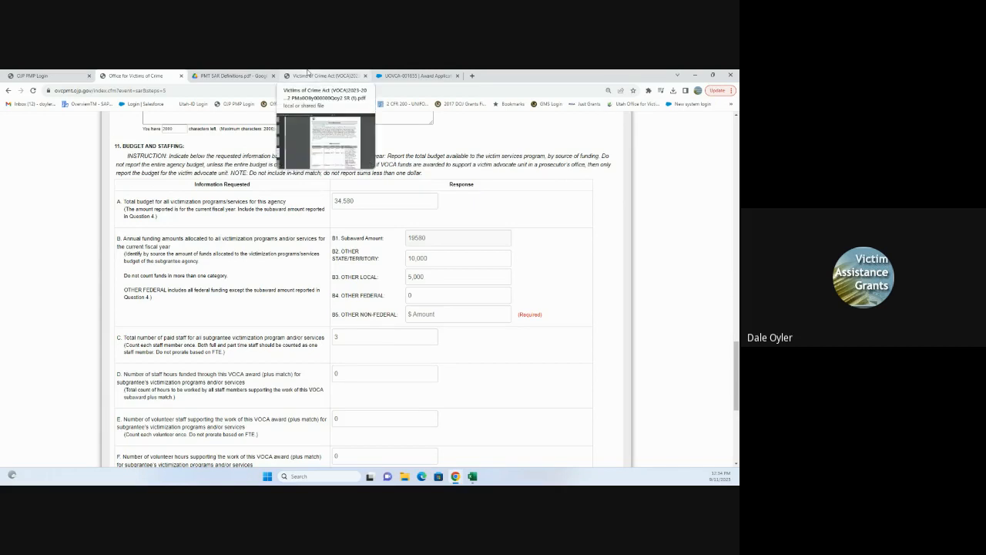
pyautogui.click(308, 73)
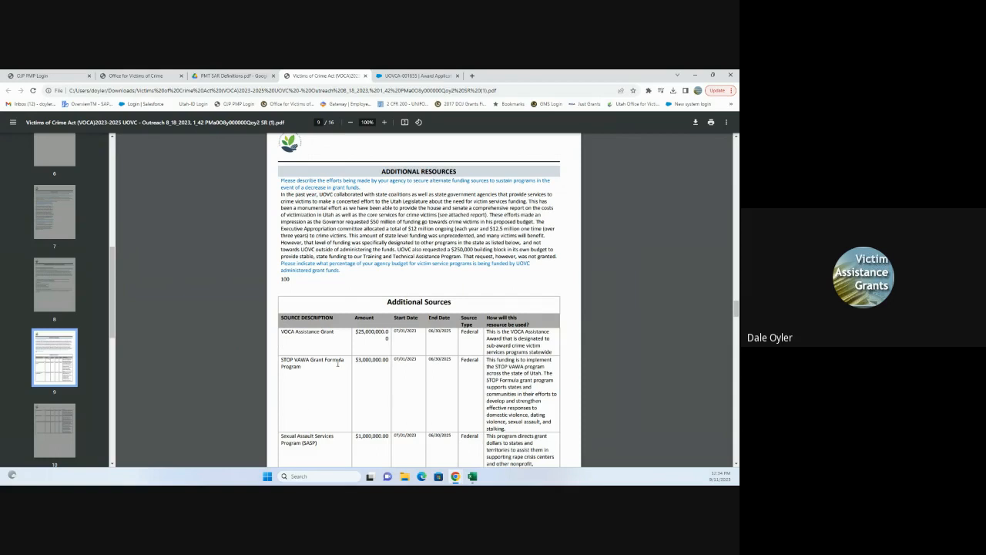
pyautogui.click(163, 74)
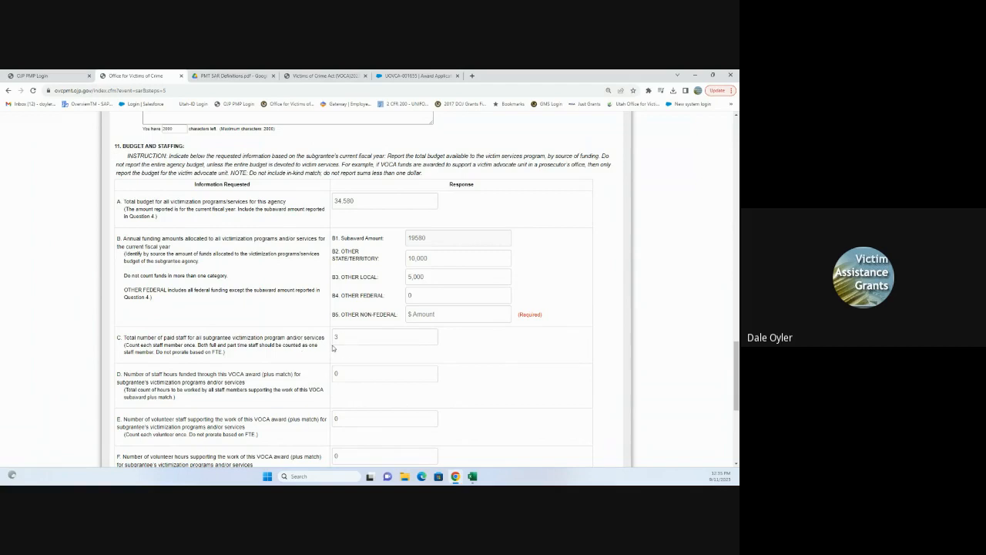
# Review the paid staff, staff hours, volunteer and volunteer hours questions through to the optional overall comments
pyautogui.scroll(-1, 260, 325)
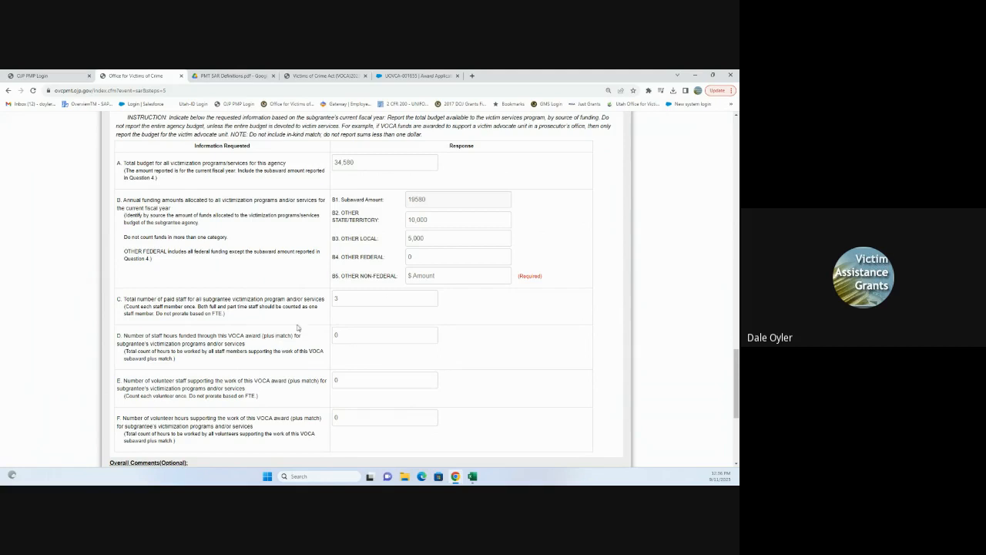
pyautogui.scroll(-3, 147, 290)
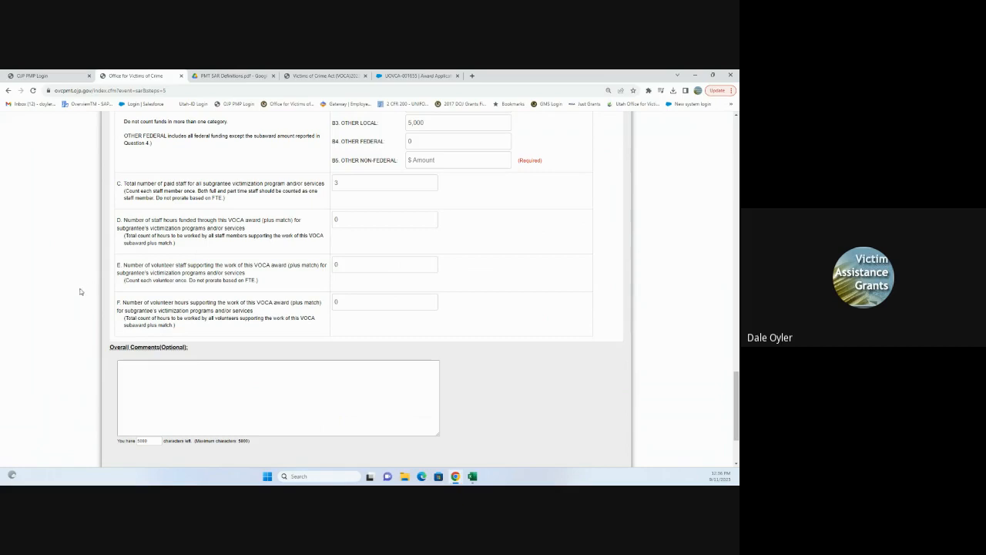
pyautogui.scroll(-1, 80, 291)
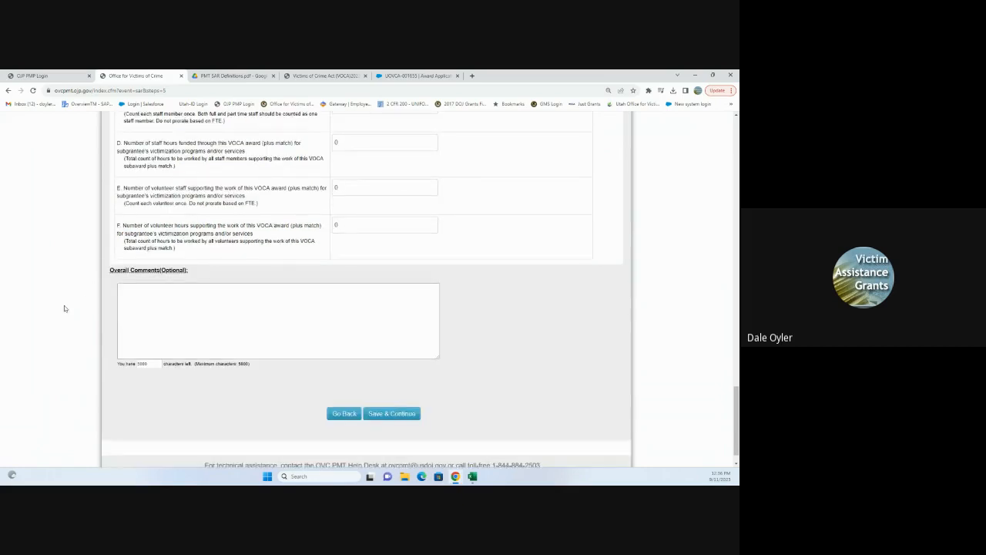